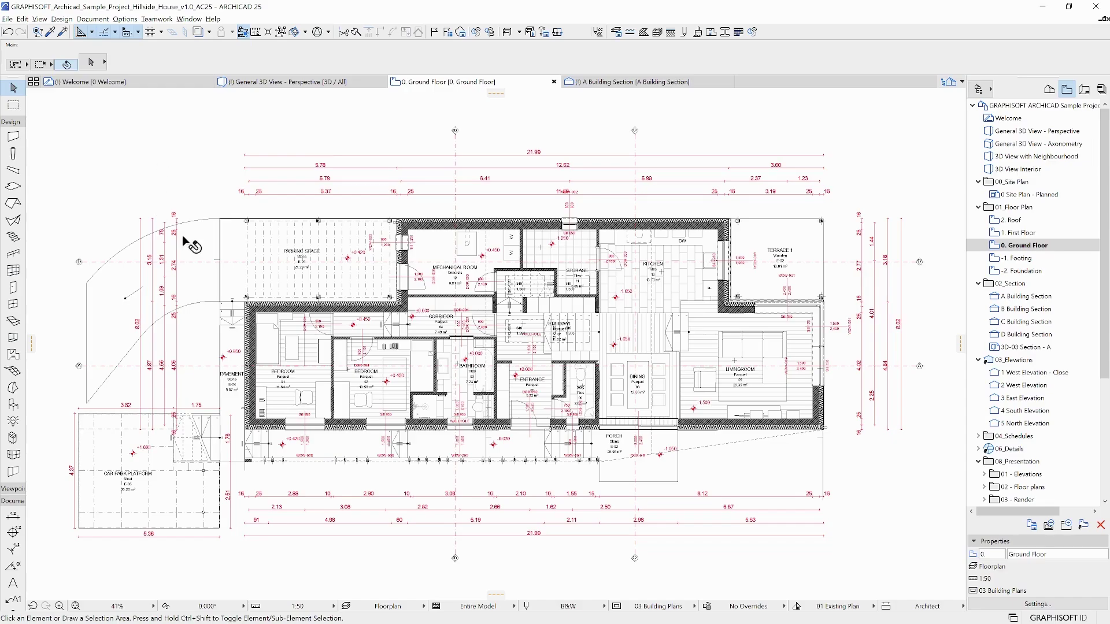
scroll(321, 348, up, 5)
scroll(478, 403, up, 3)
scroll(384, 317, up, 2)
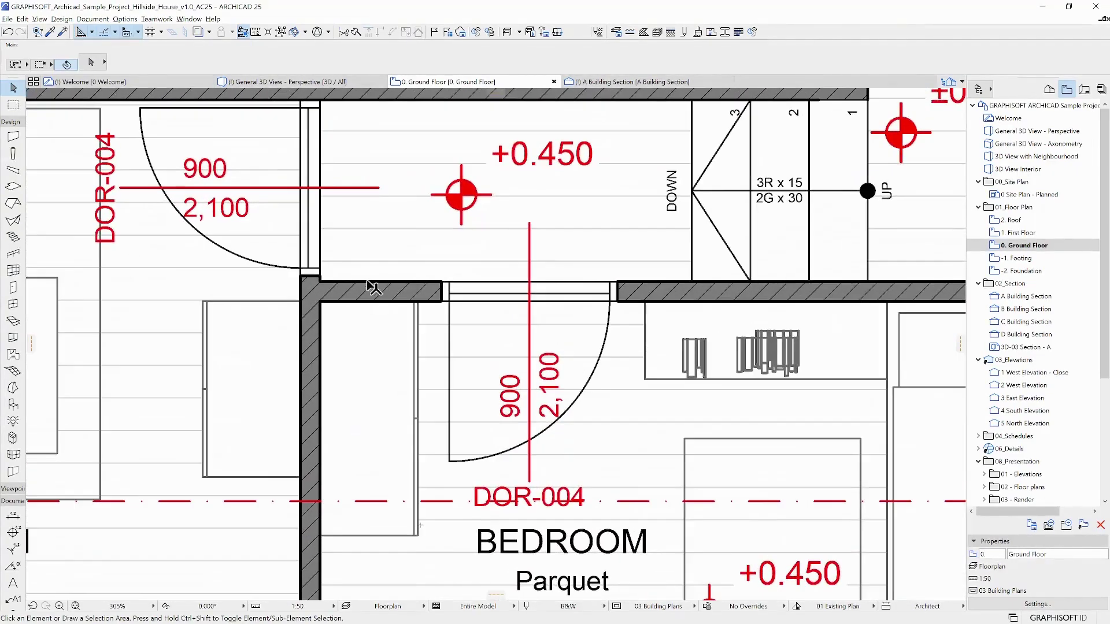
Stretch the wall above the bedroom door left, past the vertical corner wall
click(388, 287)
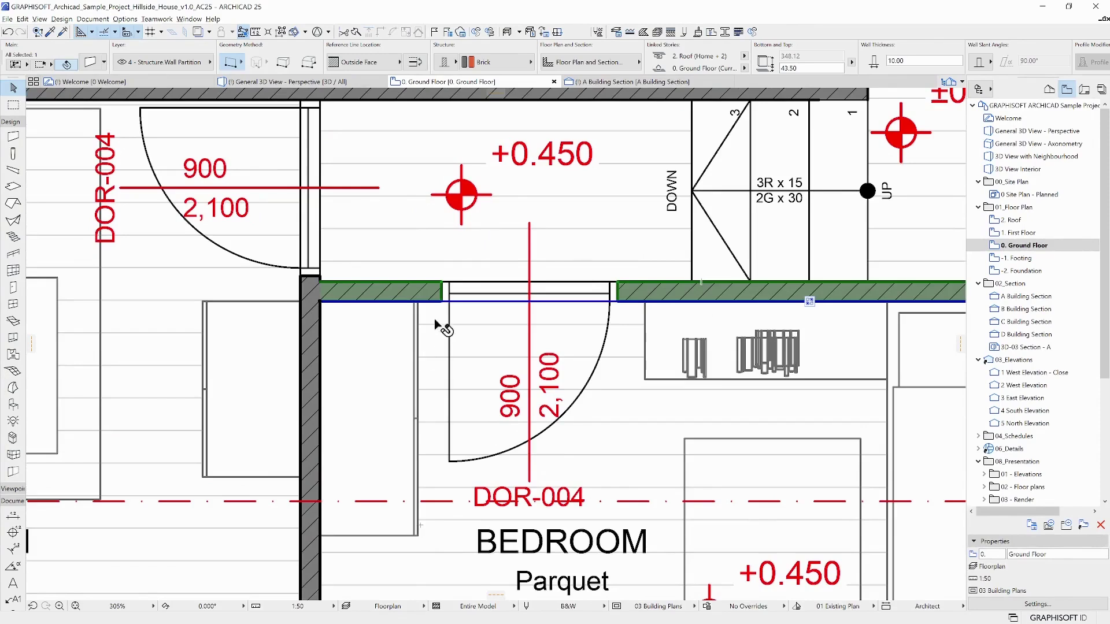
click(323, 305)
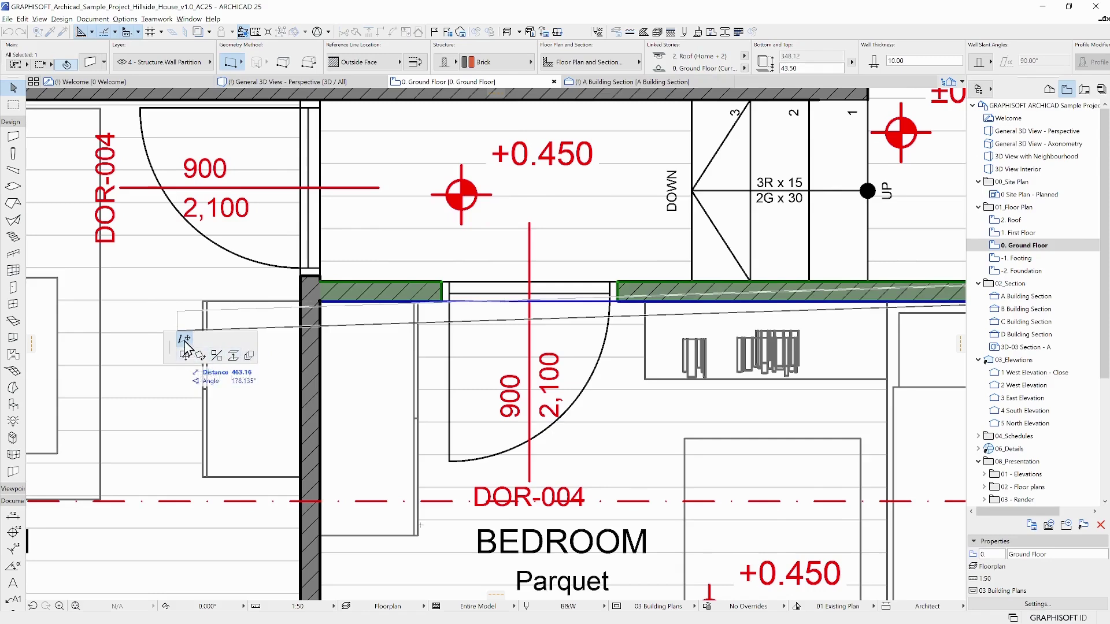
click(184, 344)
click(202, 299)
key(Escape)
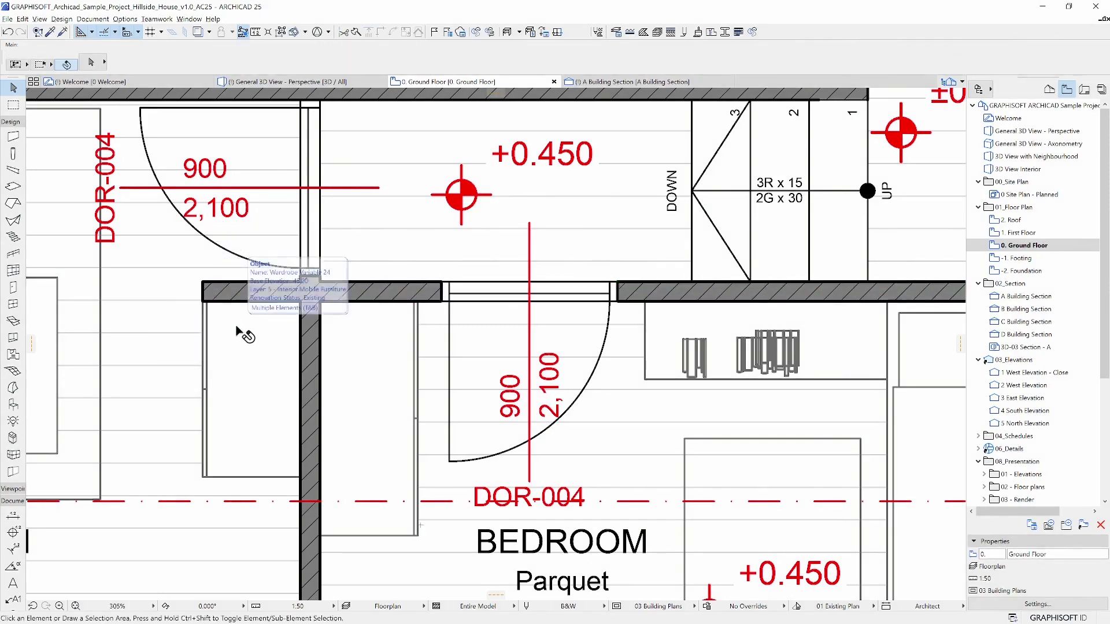
Rotate the extended wall counter-clockwise with the pet palette, then undo the rotation
click(208, 291)
click(202, 300)
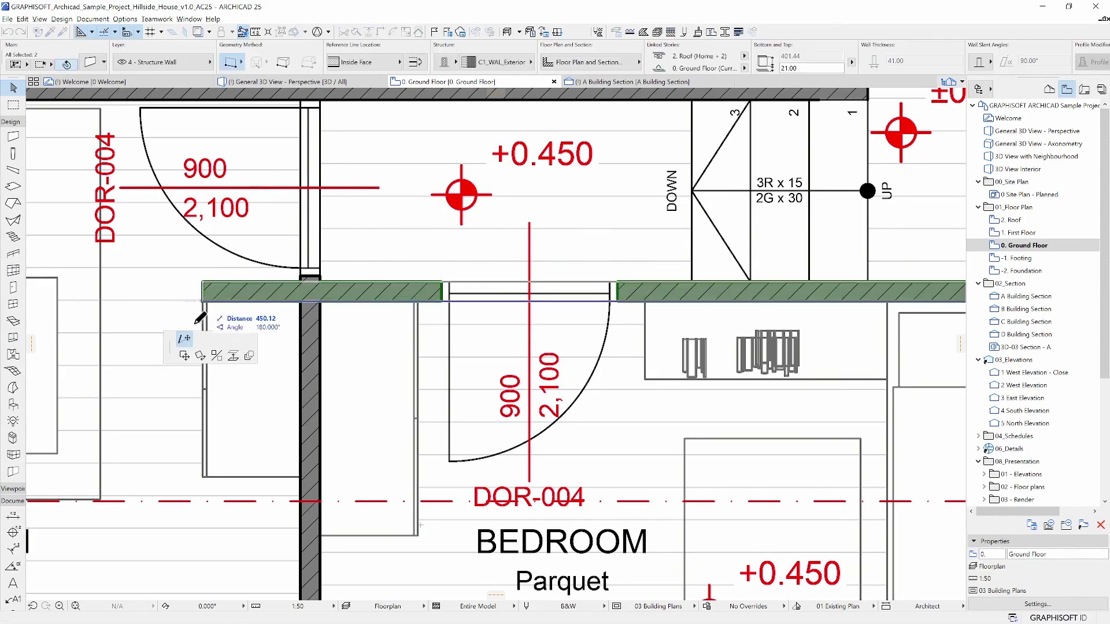
click(201, 356)
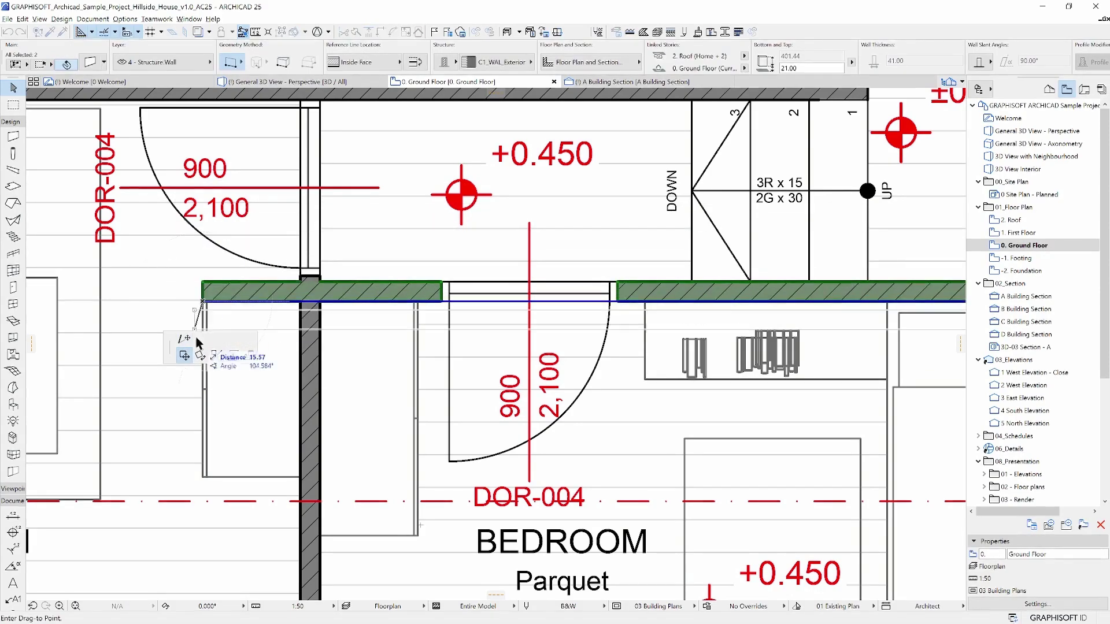
click(381, 291)
click(272, 340)
click(22, 19)
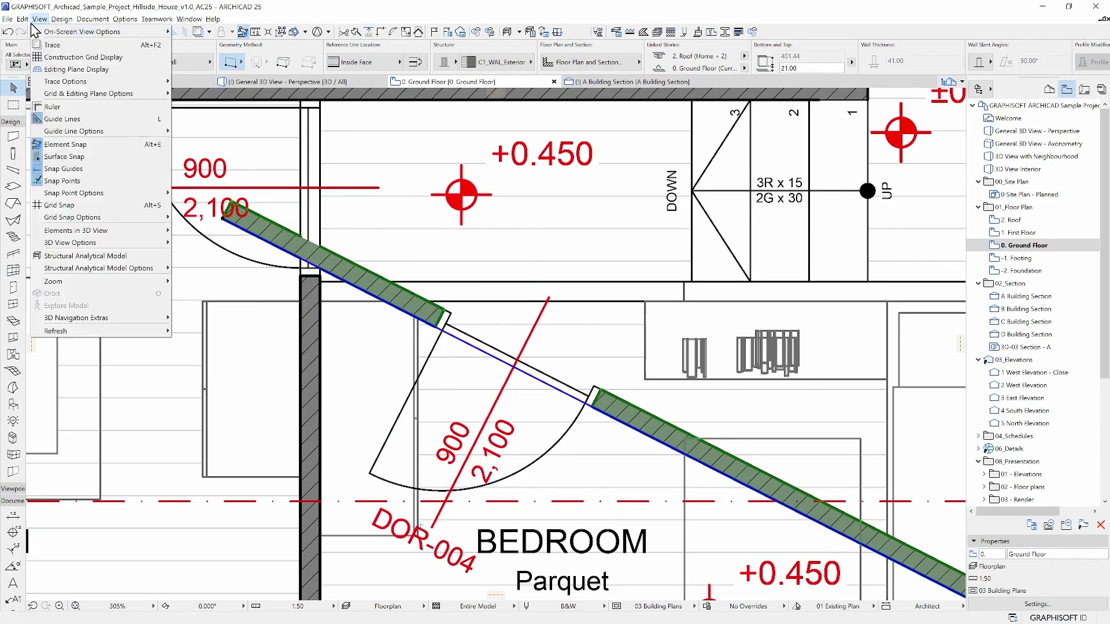
click(53, 31)
Try a Curved Edge edit on the wall, then cancel it
click(367, 300)
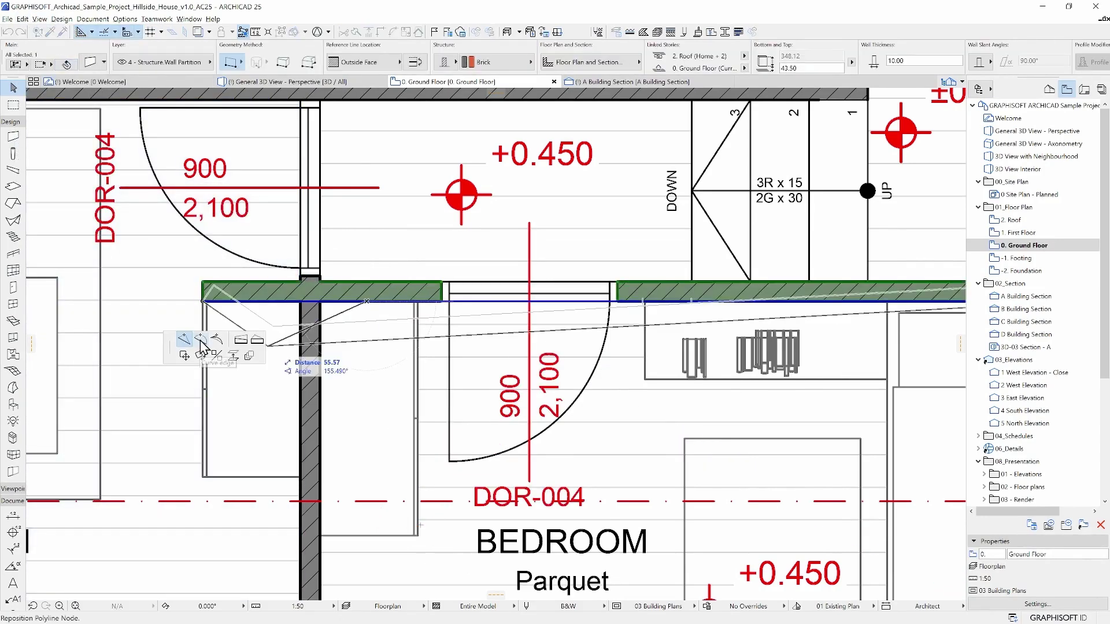
click(199, 338)
key(Escape)
key(Escape)
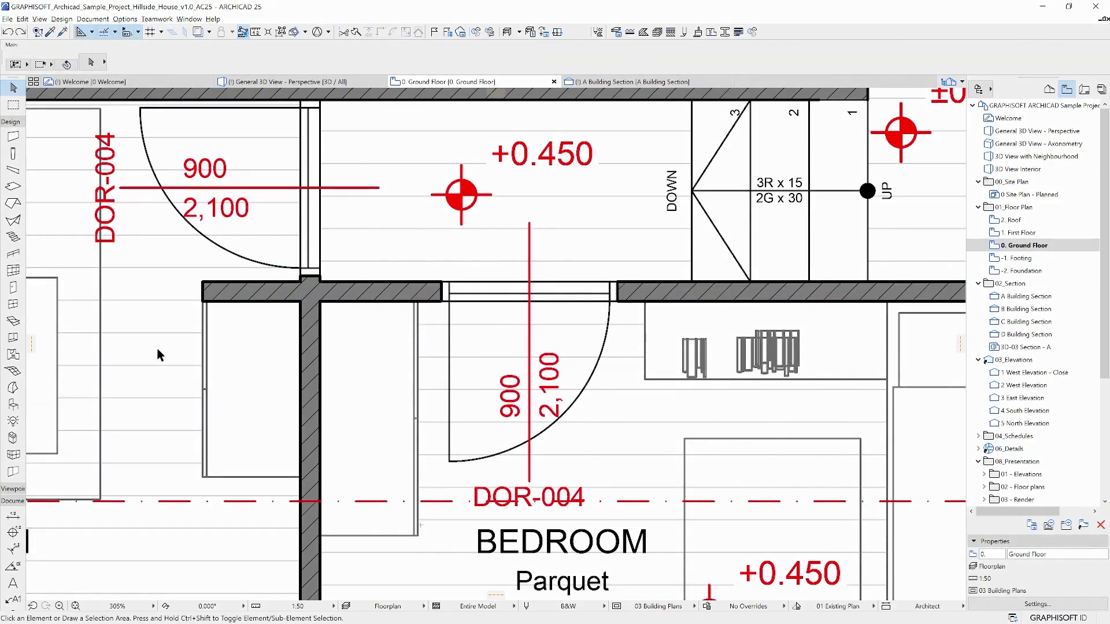
Start Edit > Move > Drag Multiple Copies on the wall above the bedroom door
click(367, 289)
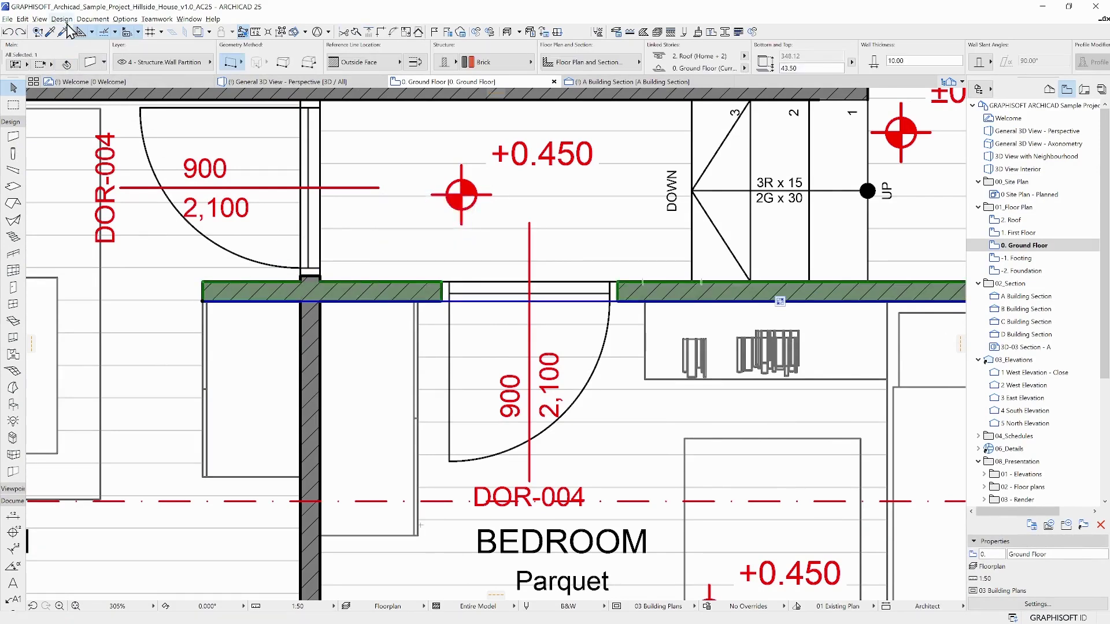
click(25, 20)
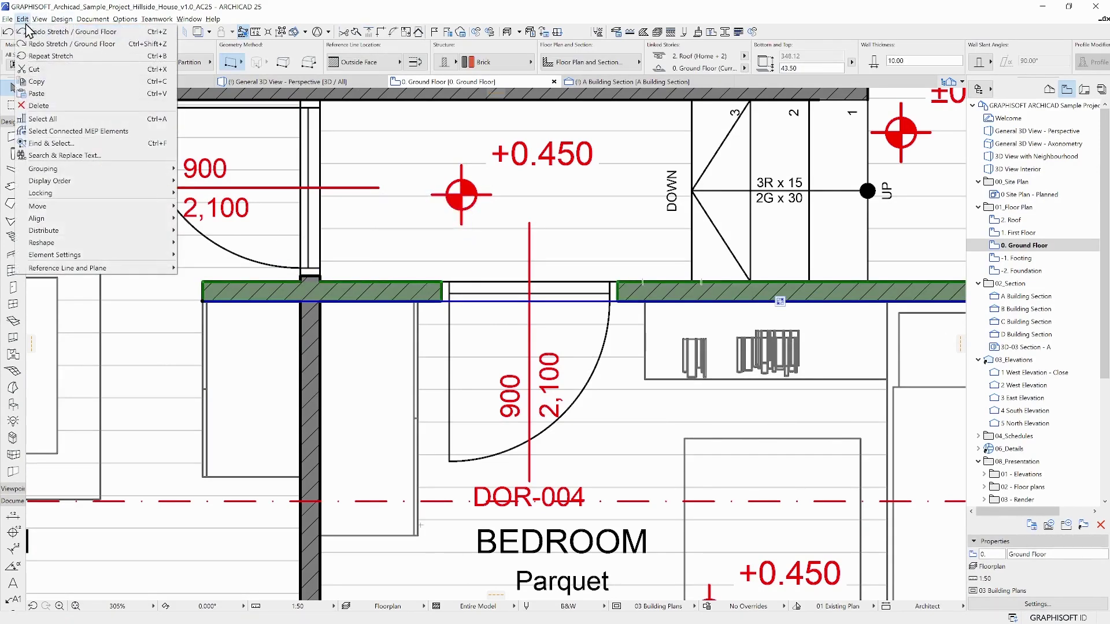
mouse_move(96, 206)
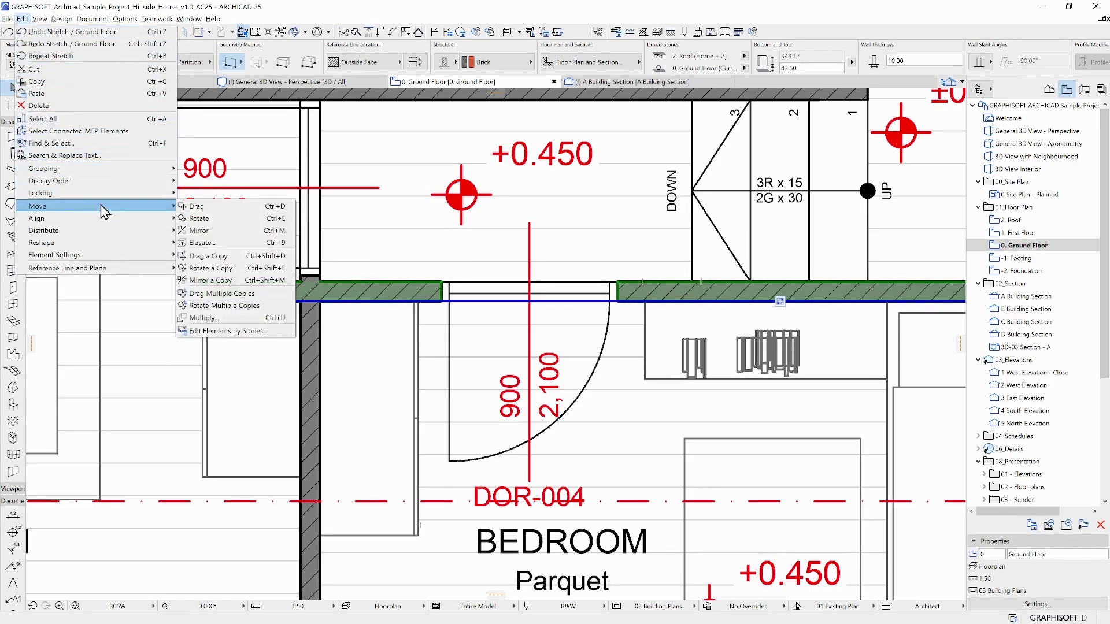
click(232, 294)
click(359, 301)
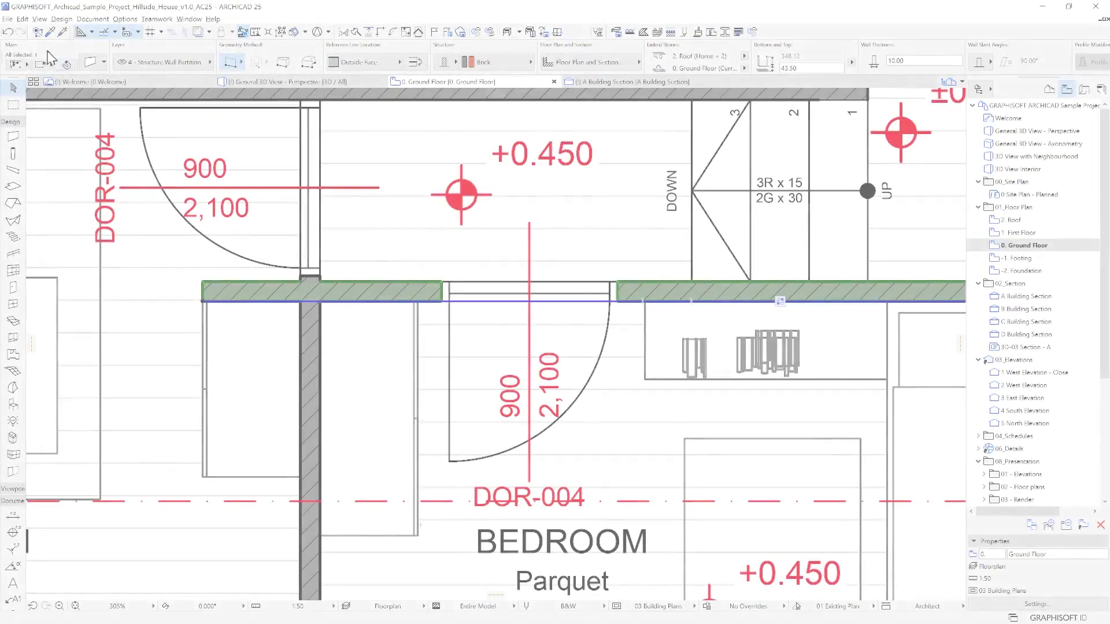
click(22, 18)
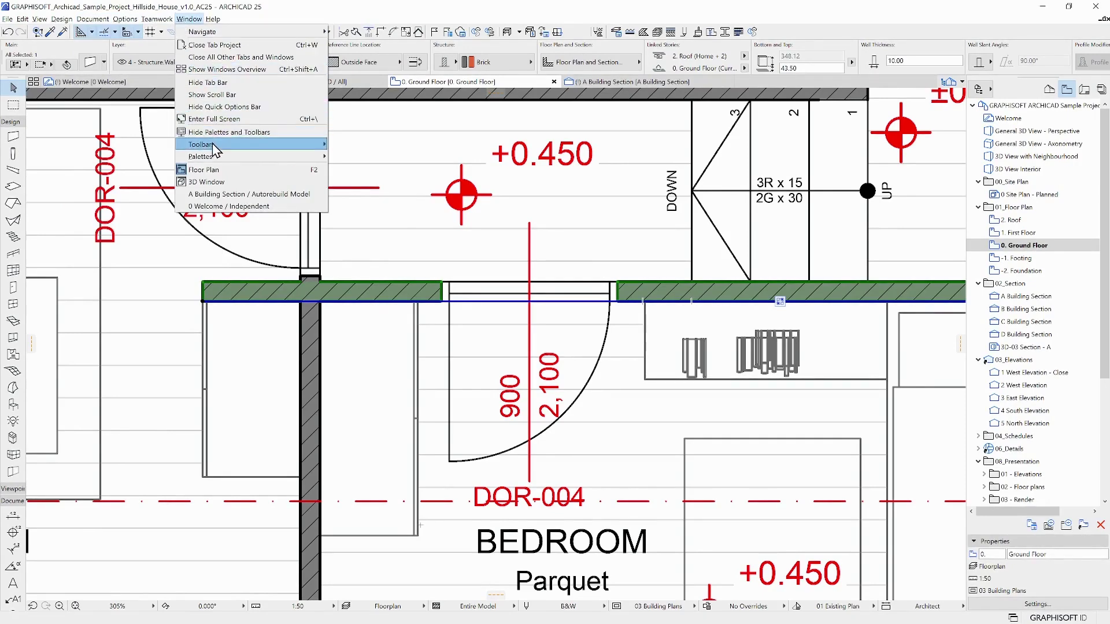
mouse_move(202, 144)
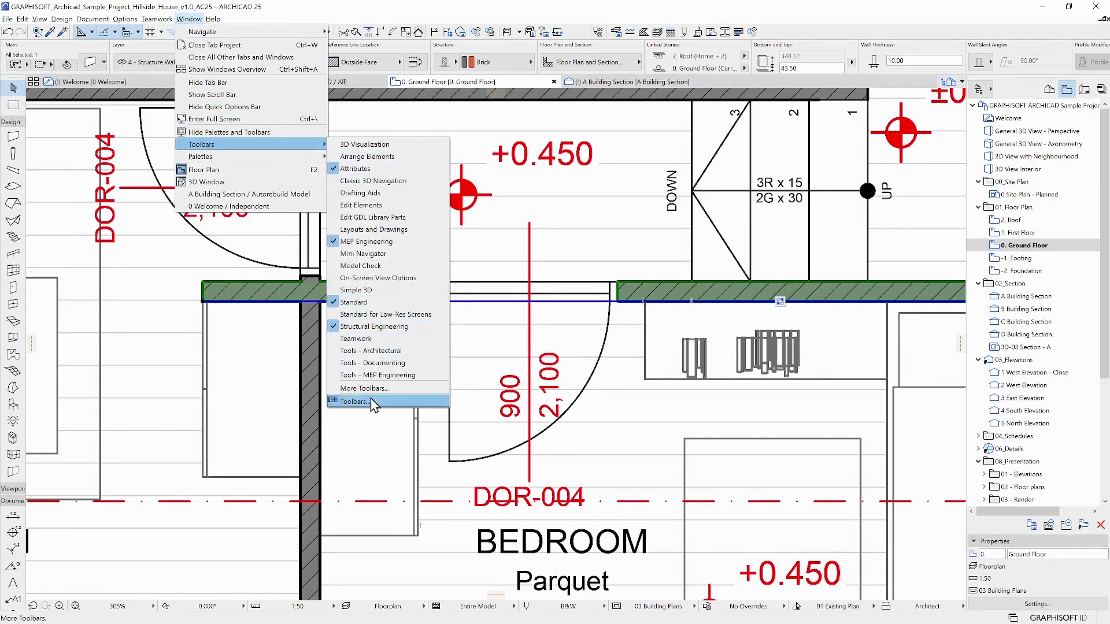
Join the top and left exterior walls at the upper-left corner
click(371, 440)
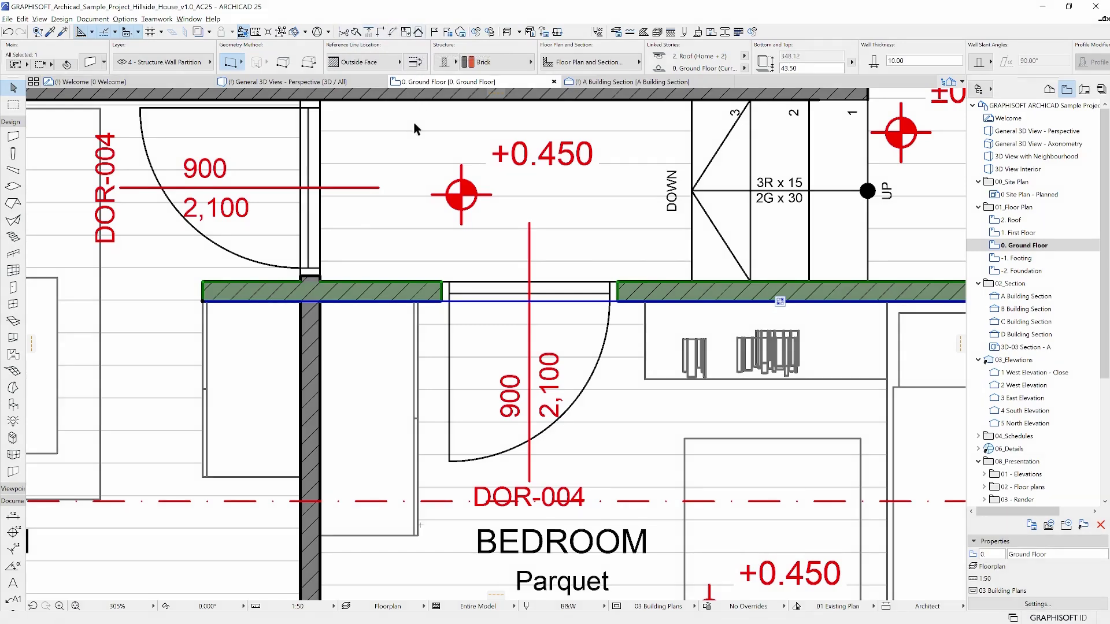
click(17, 19)
mouse_move(163, 154)
middle_down()
mouse_move(449, 258)
mouse_move(668, 296)
middle_up()
click(249, 245)
shift+click(204, 346)
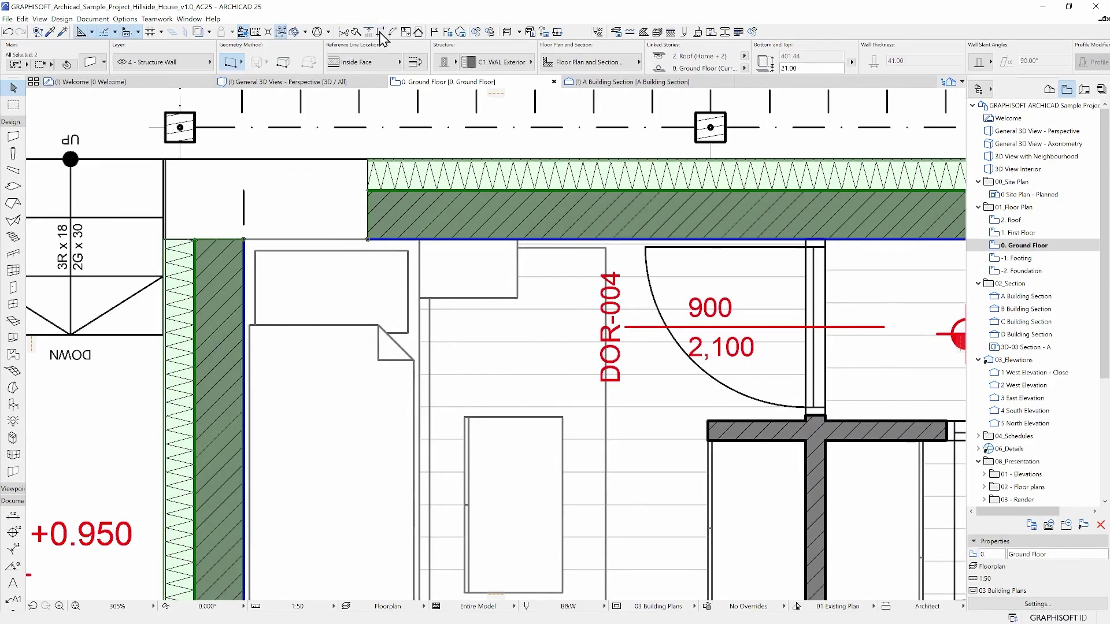
click(382, 33)
click(472, 258)
Split the top exterior wall at two points and delete the middle piece
click(454, 204)
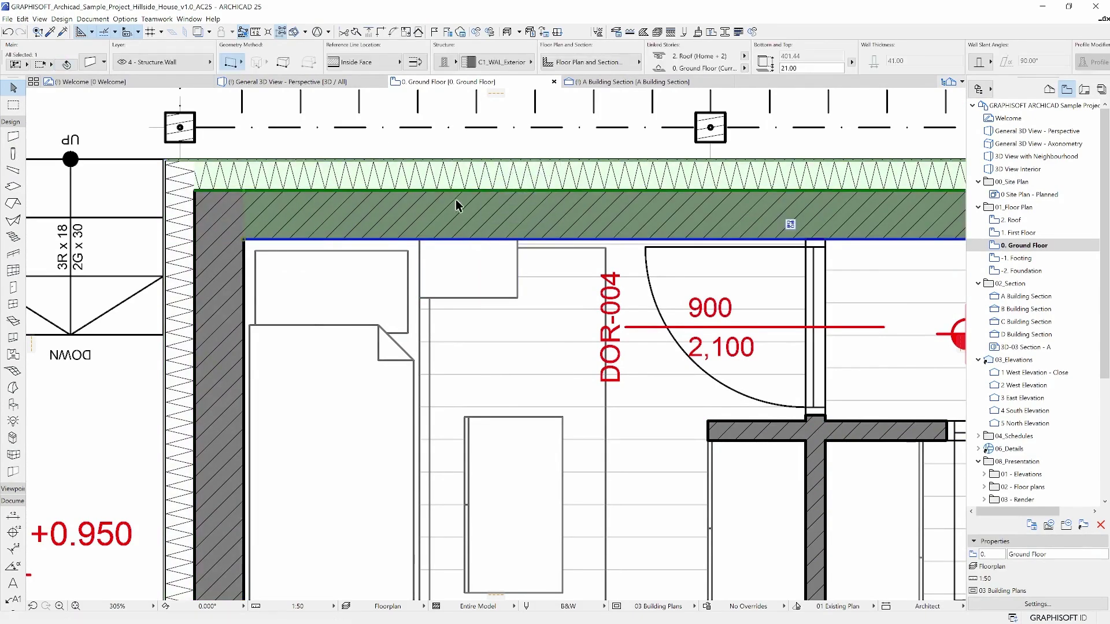
click(355, 35)
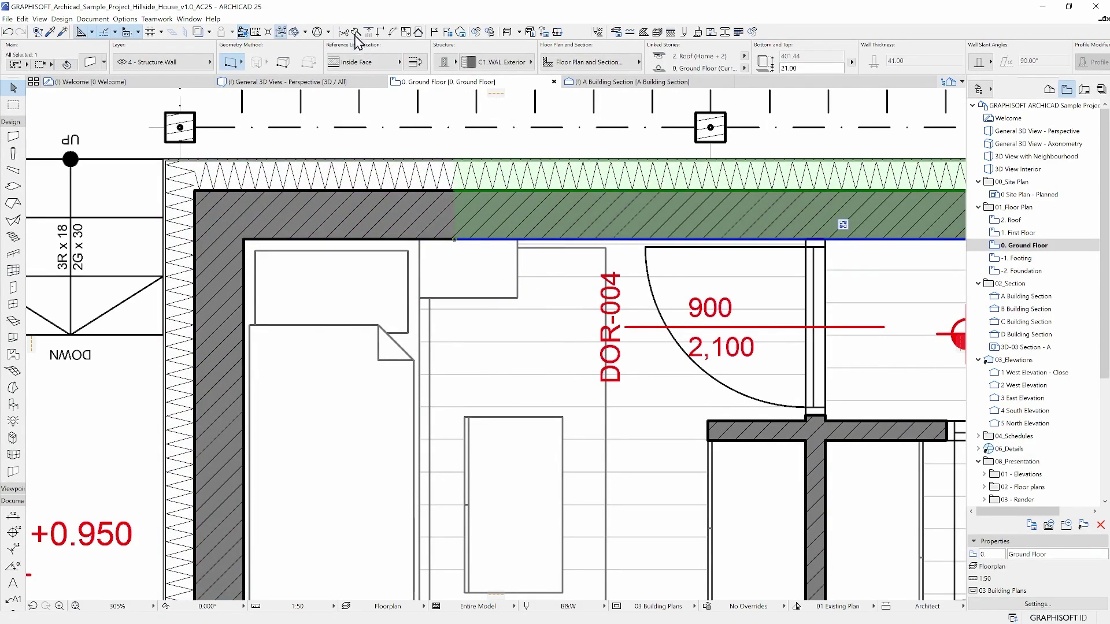
click(593, 150)
click(592, 260)
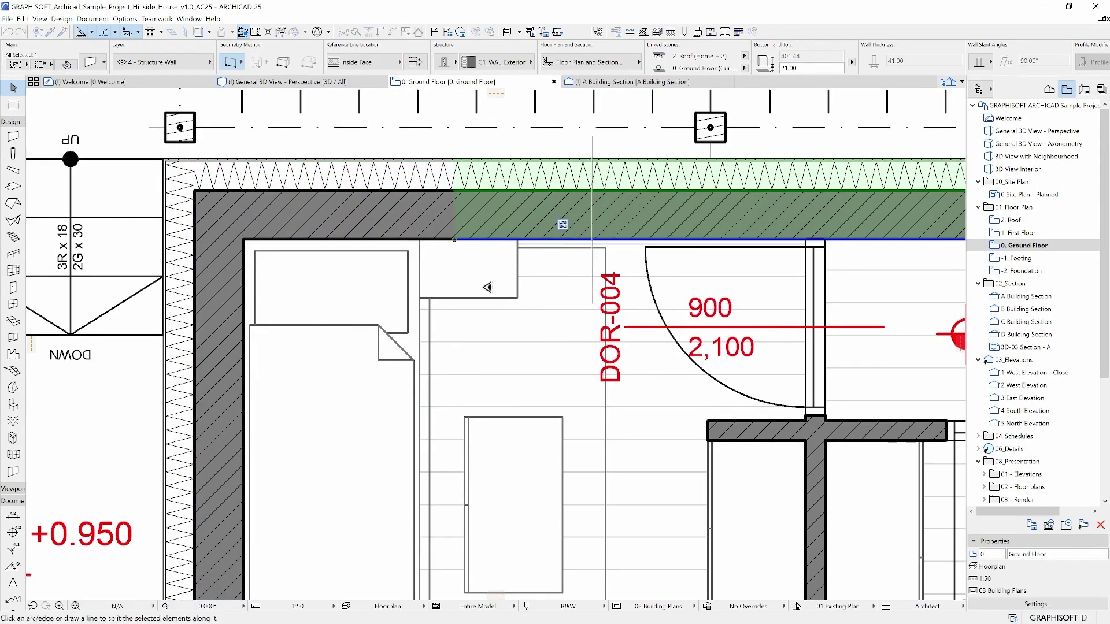
click(482, 286)
key(Delete)
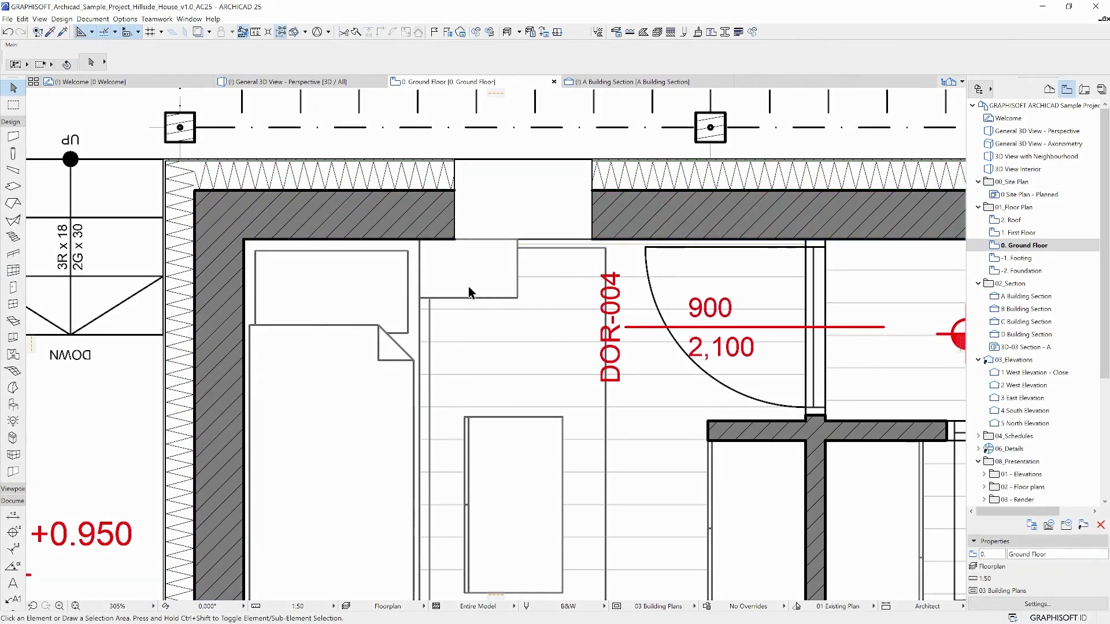
Turn on Trace & Reference for the plan from its context menu
middle_drag(194, 167, 430, 305)
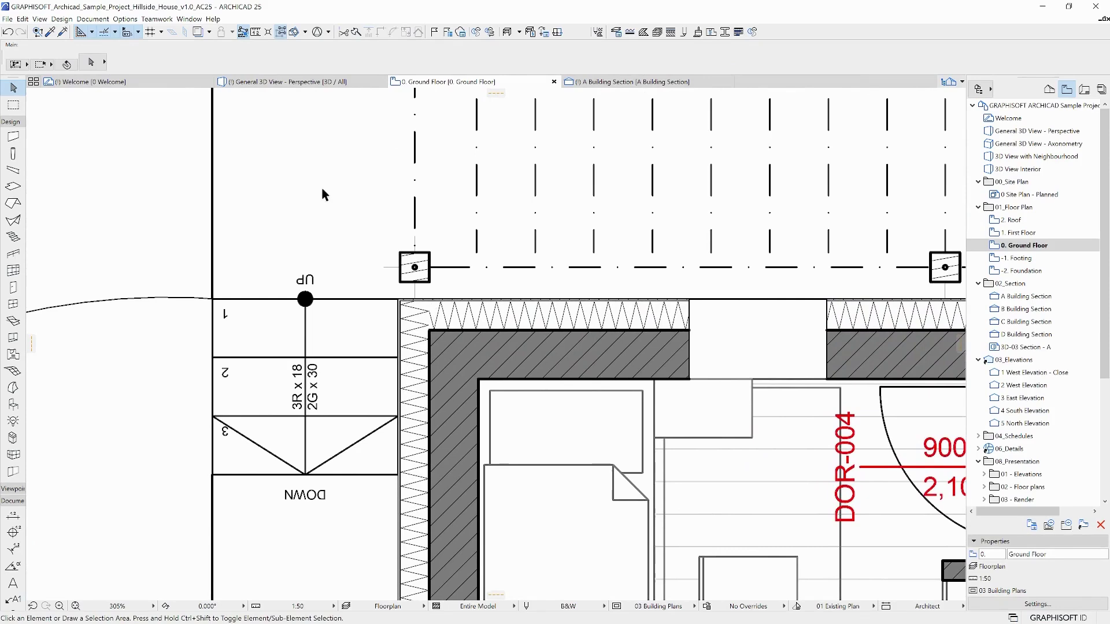
right_click(321, 189)
click(489, 209)
right_click(336, 181)
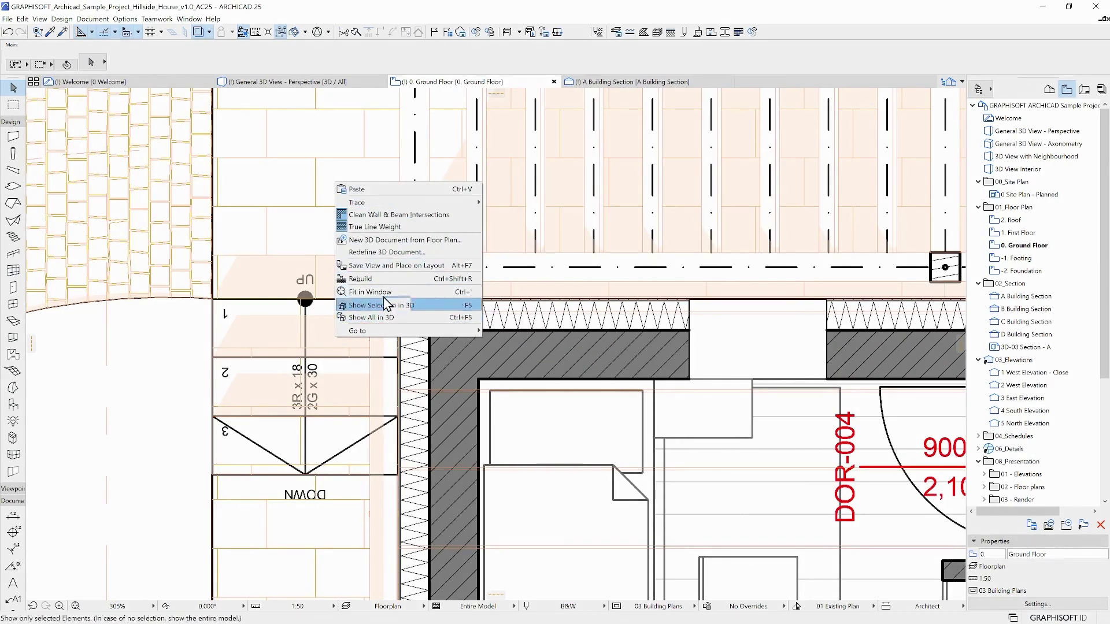
click(372, 228)
scroll(395, 279, up, 2)
scroll(356, 277, up, 3)
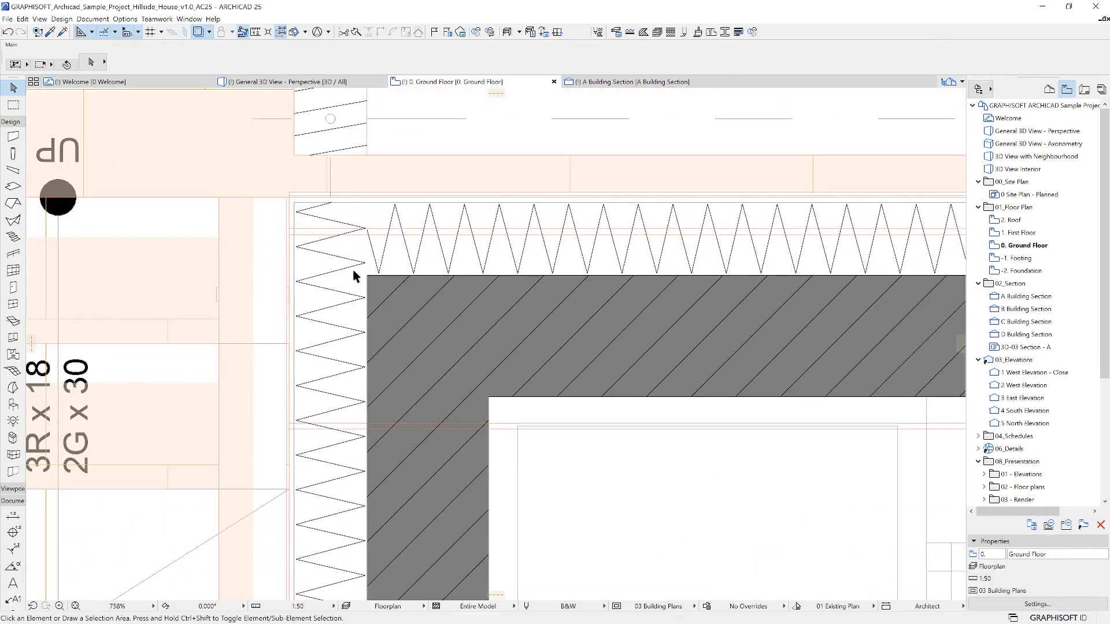
Switch the plan to True Line Weight and select the top exterior wall
right_click(245, 171)
click(275, 208)
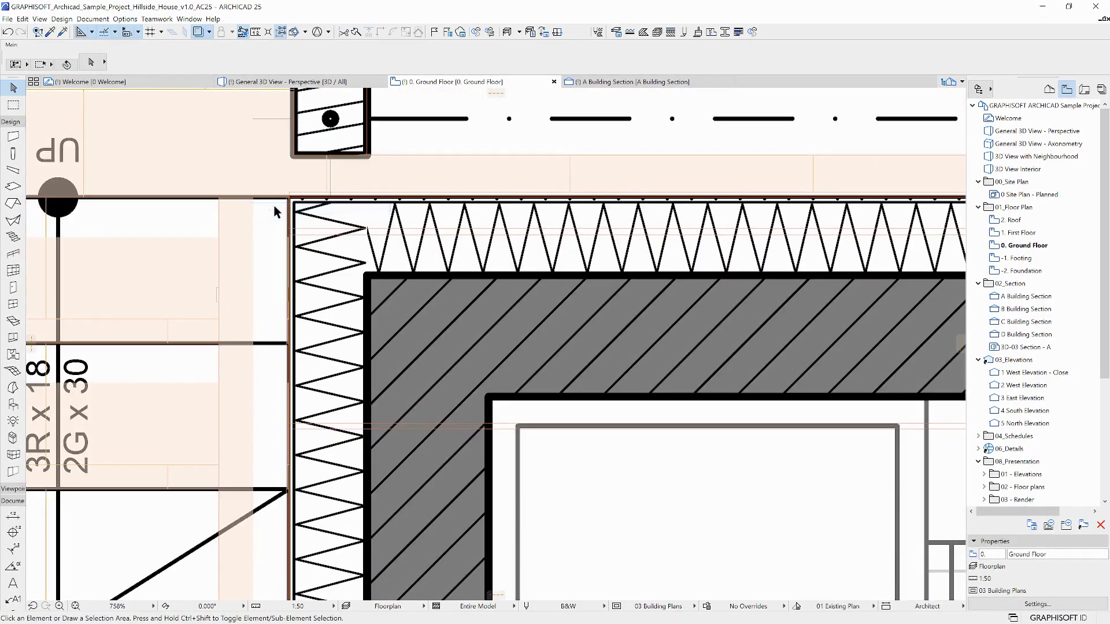
click(551, 278)
right_click(549, 274)
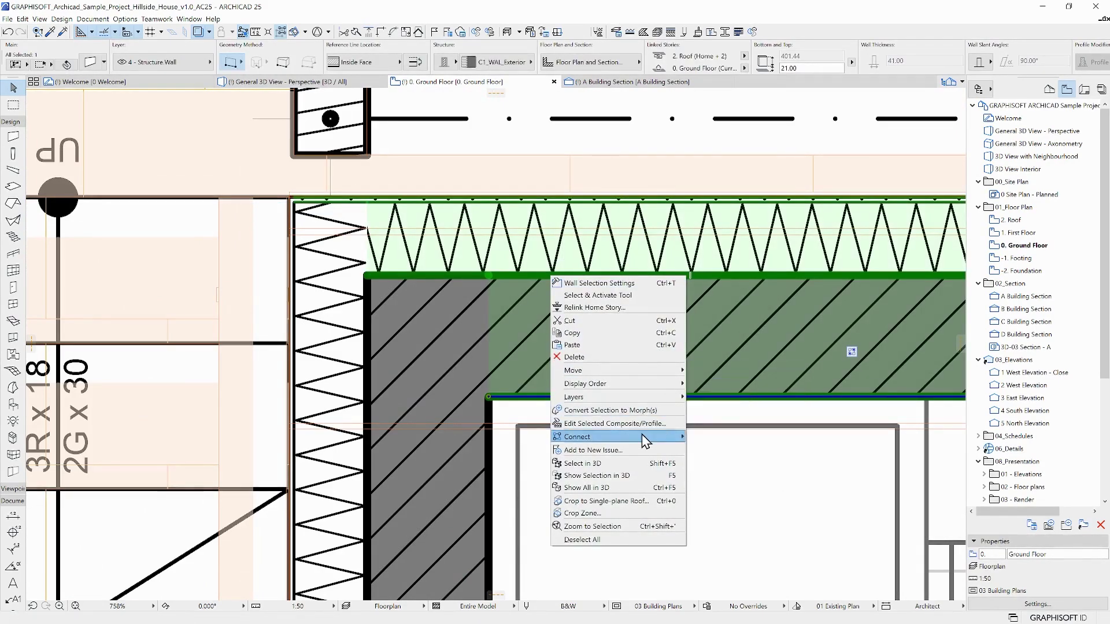
mouse_move(578, 436)
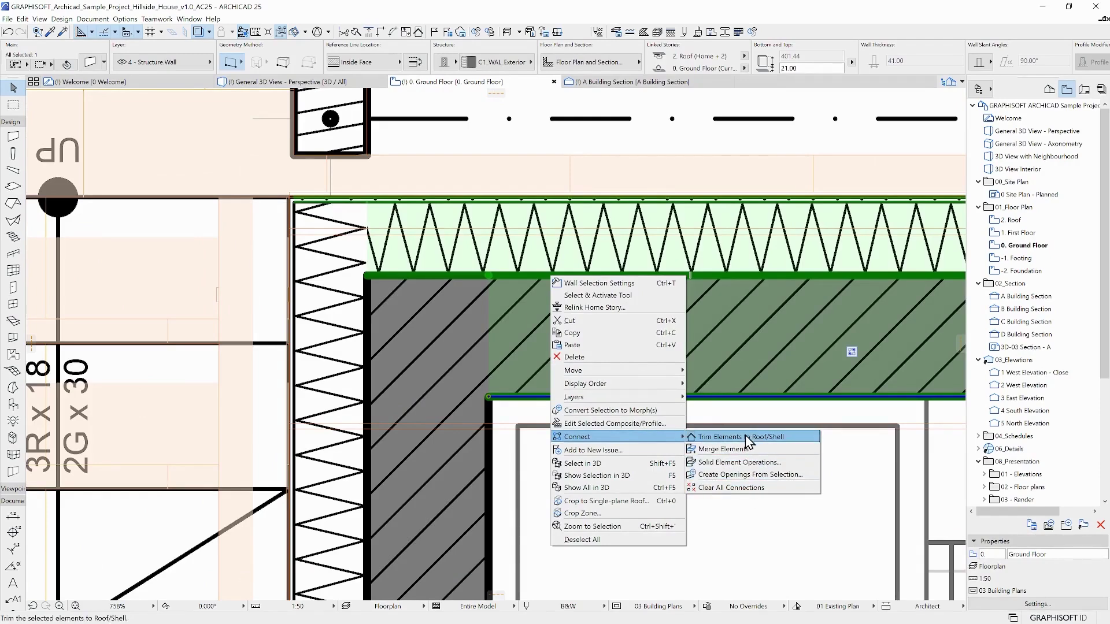
Zoom to the top wall, copy it, and paste it onto the -2. Foundation plan
click(627, 526)
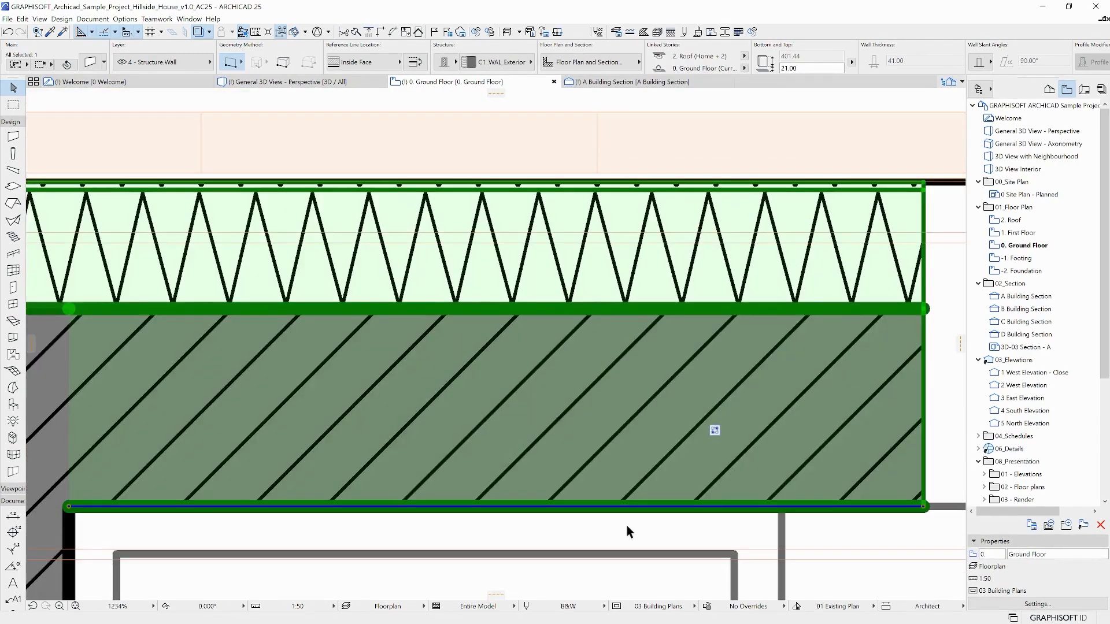
right_click(429, 353)
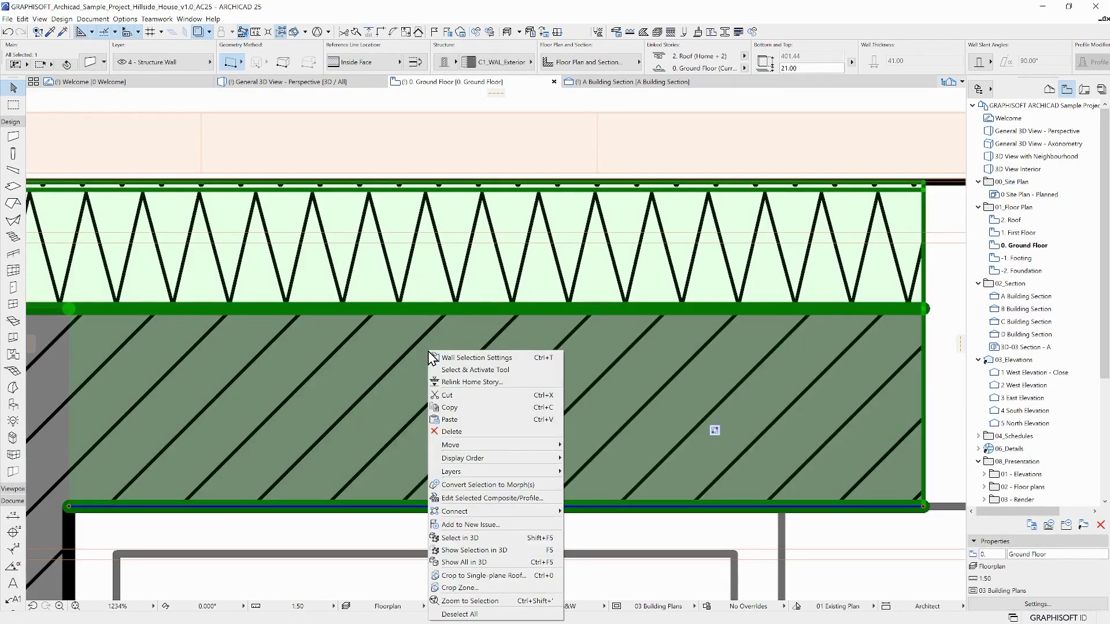
click(460, 407)
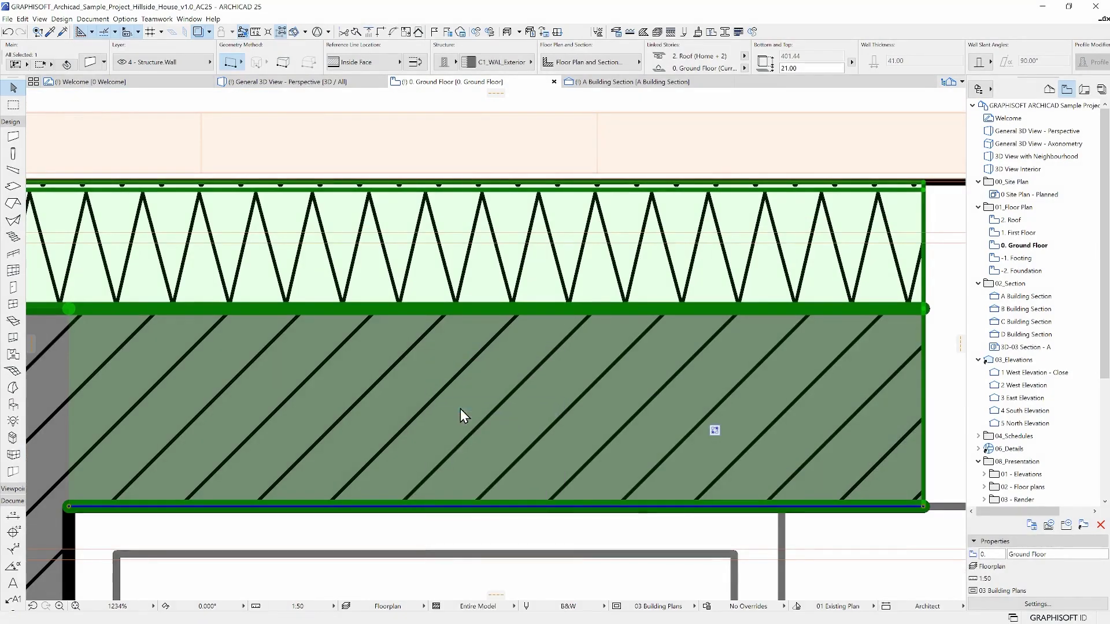
double_click(1023, 271)
right_click(303, 186)
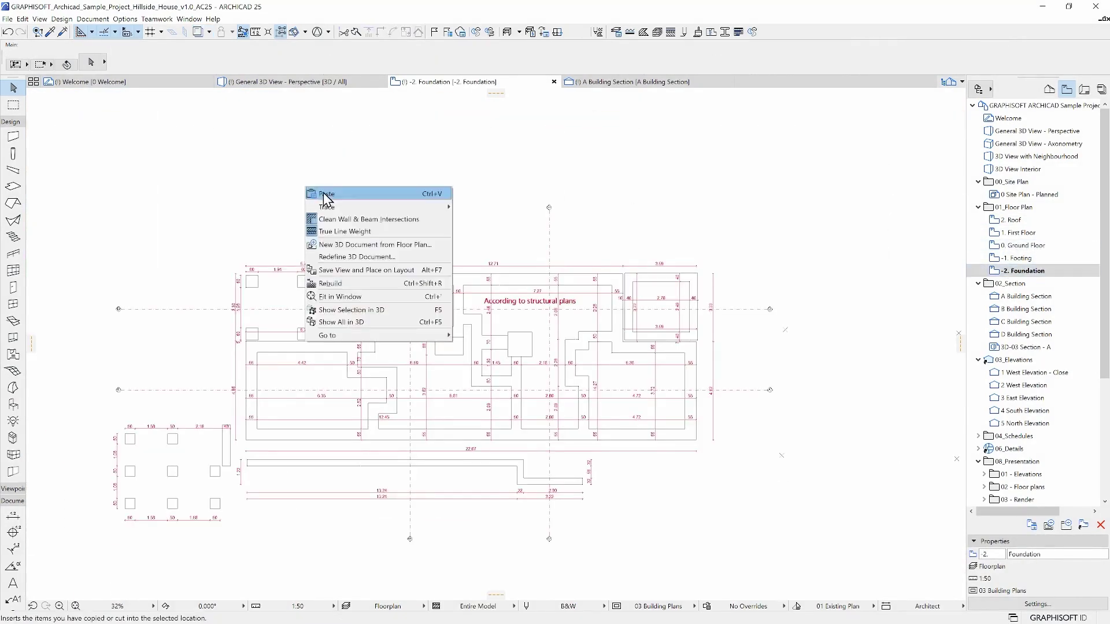
click(322, 191)
scroll(245, 342, up, 5)
click(300, 324)
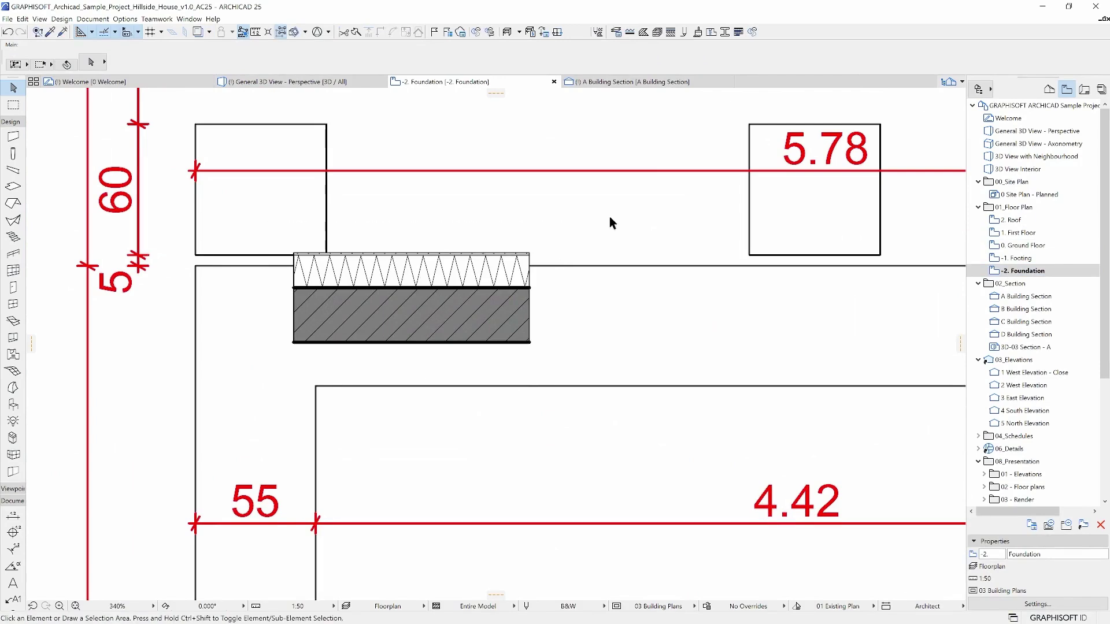
Show All in 3D, hide two facade walls, then show the whole model again
right_click(609, 216)
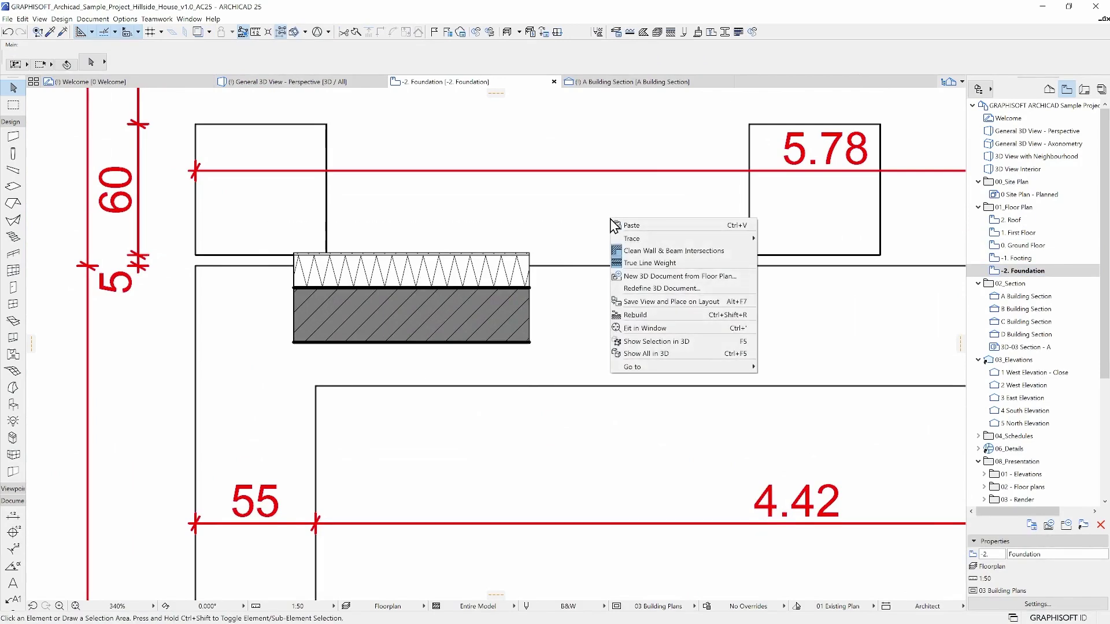
click(656, 353)
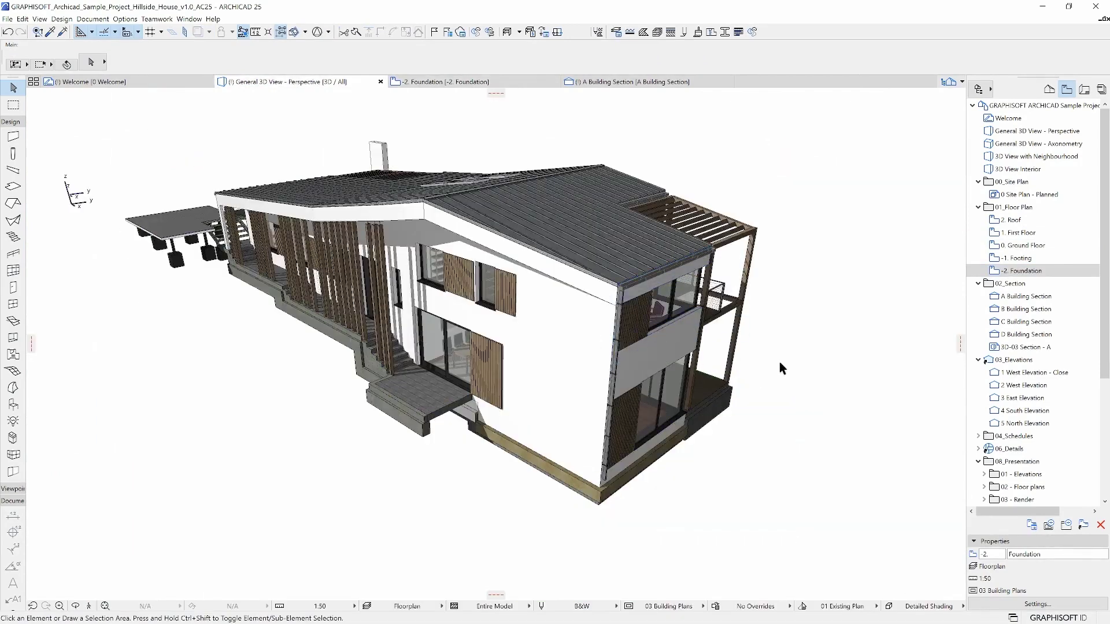
click(549, 347)
shift+click(529, 373)
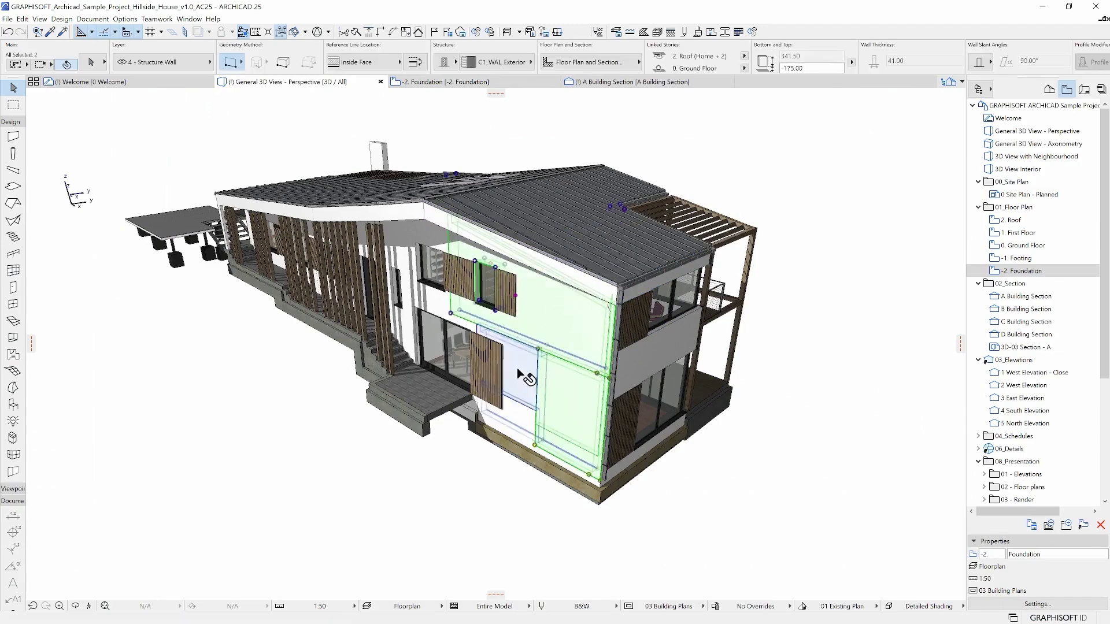
right_click(542, 309)
click(580, 459)
scroll(775, 306, up, 3)
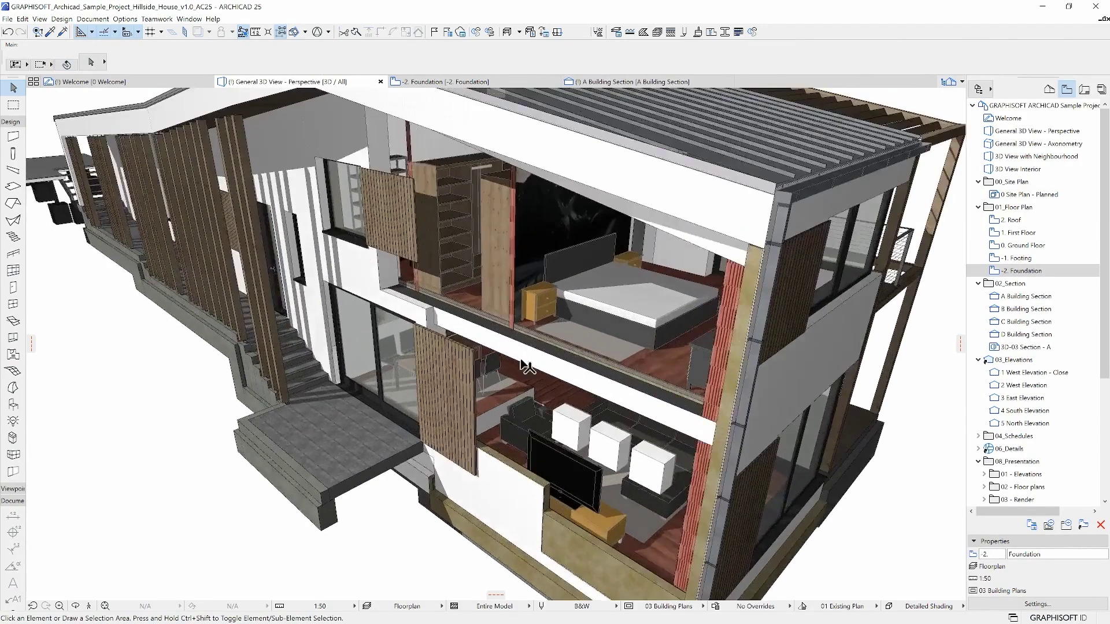
scroll(775, 306, up, 3)
scroll(775, 306, down, 2)
right_click(830, 234)
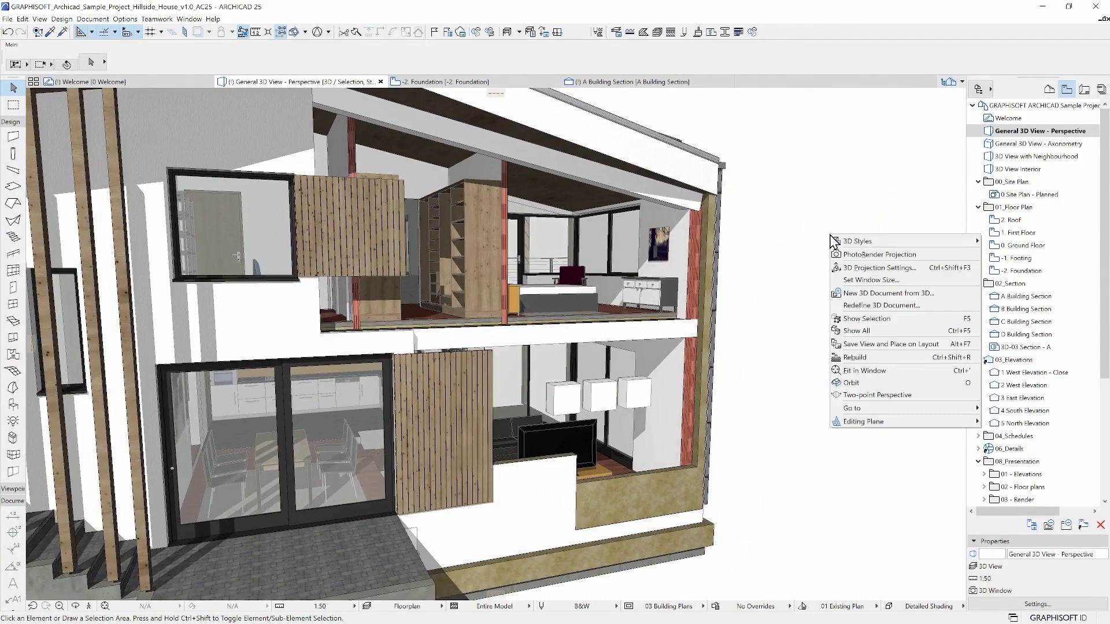
click(876, 328)
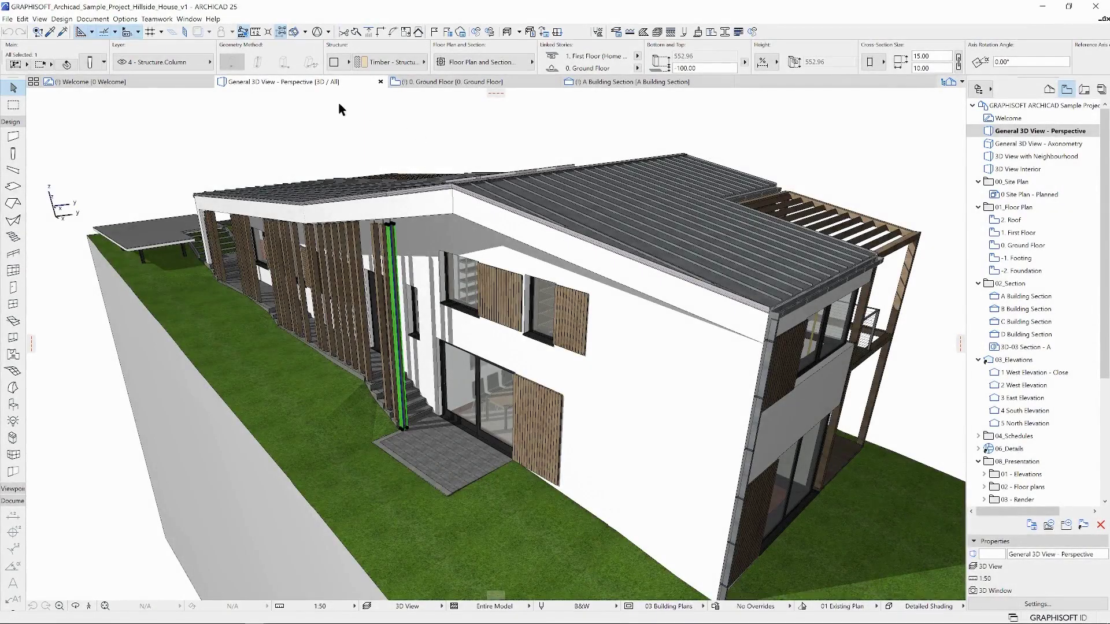
Open Options > Work Environment > Keyboard Shortcuts after browsing Edit > Move
click(22, 19)
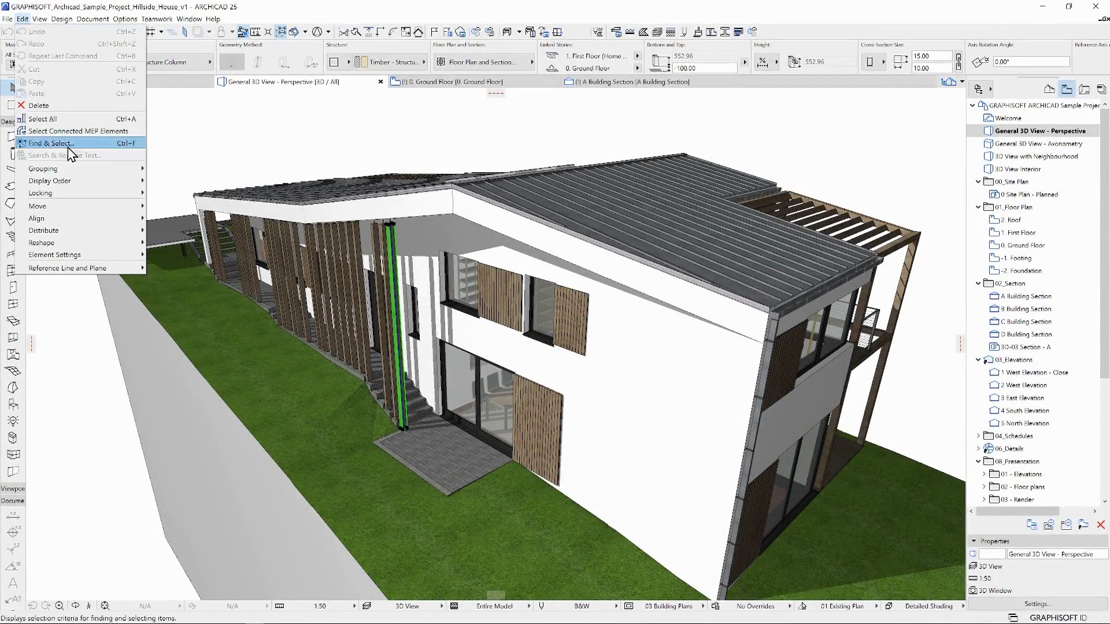
mouse_move(78, 205)
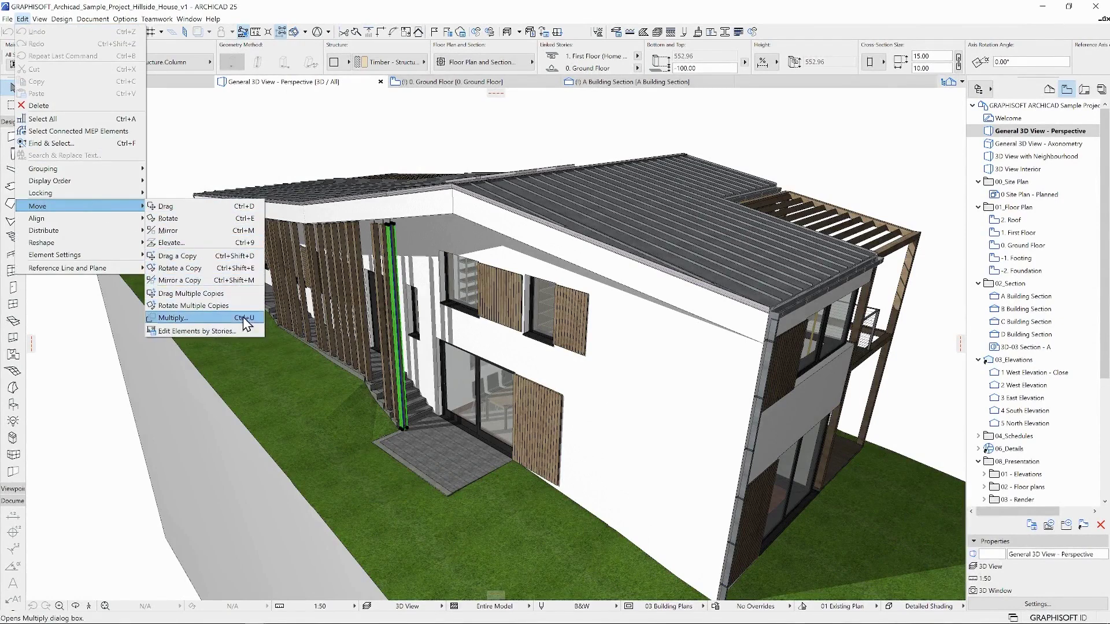
click(185, 40)
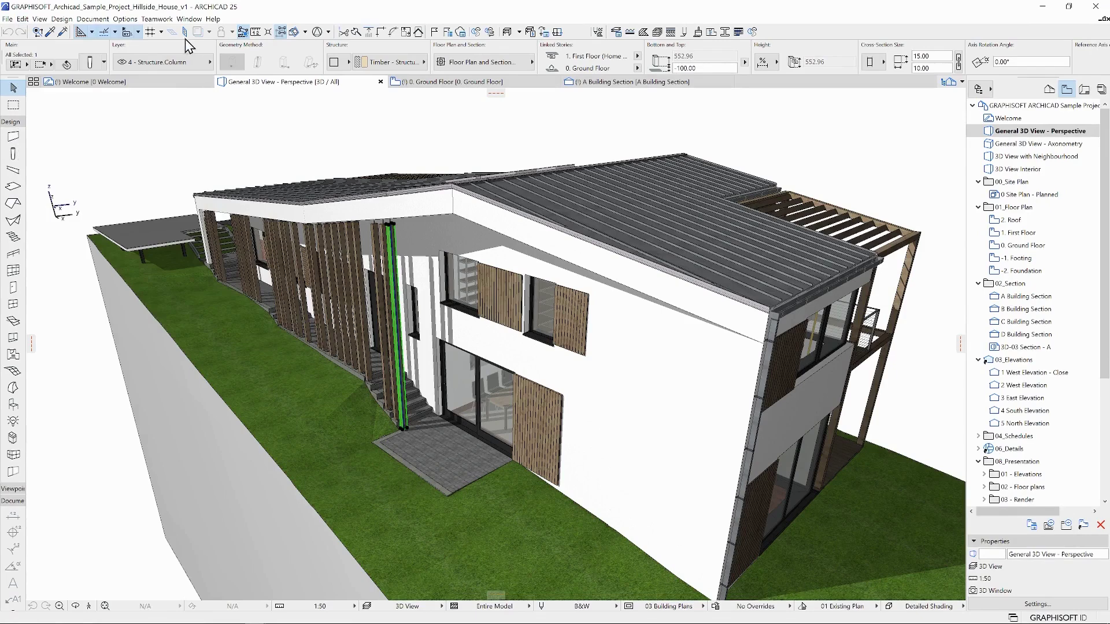
click(126, 18)
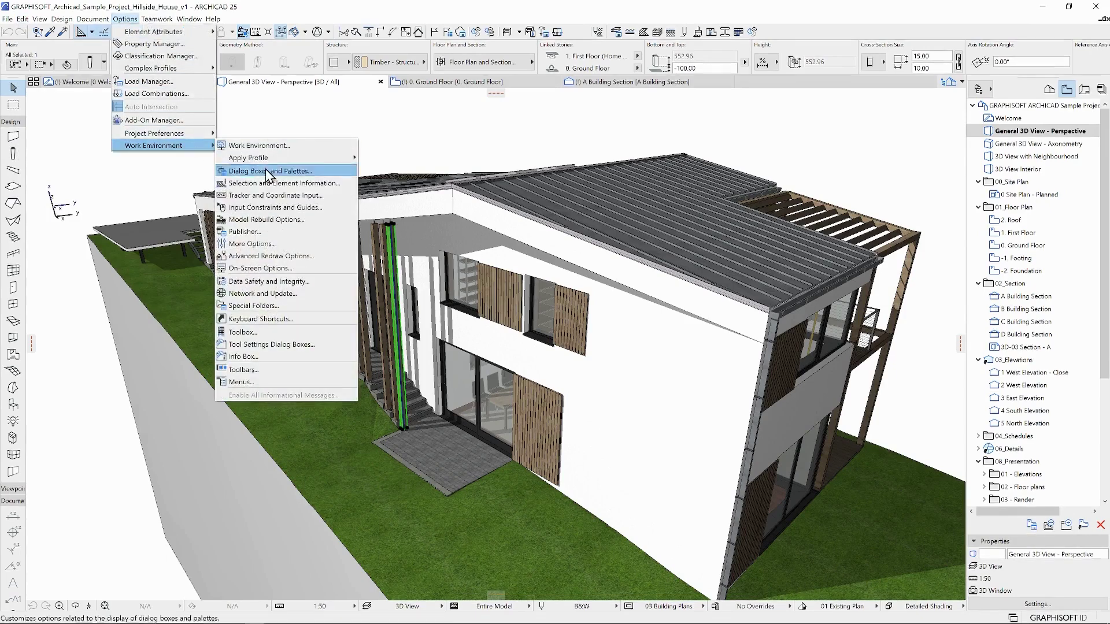
click(260, 319)
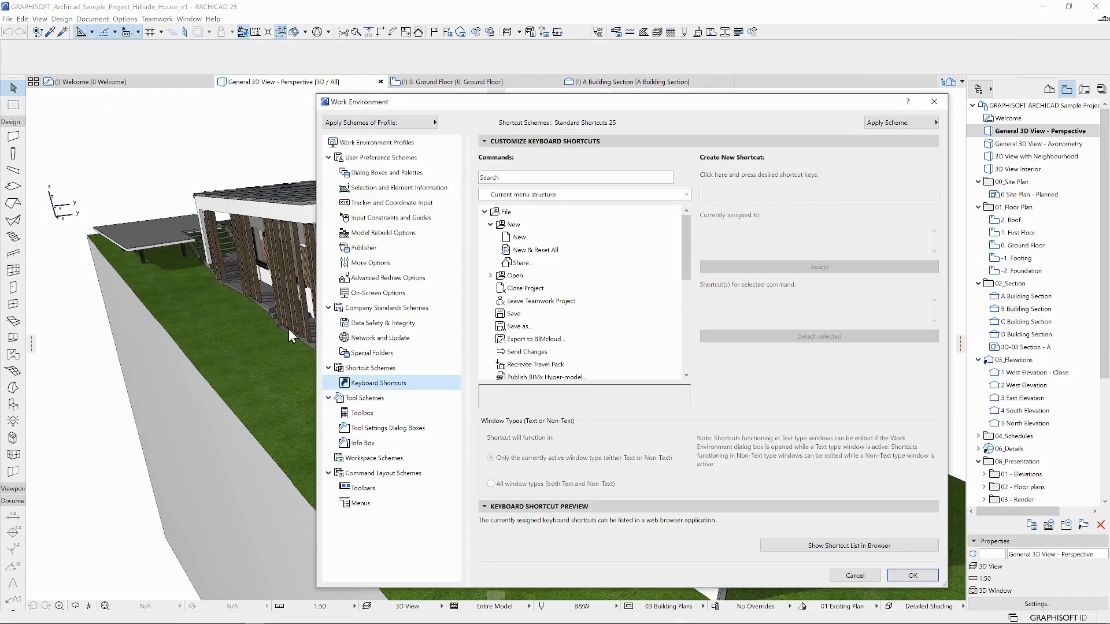
Check the assigned shortcuts for Share, Repeat Last Command, Redo and Copy
click(521, 264)
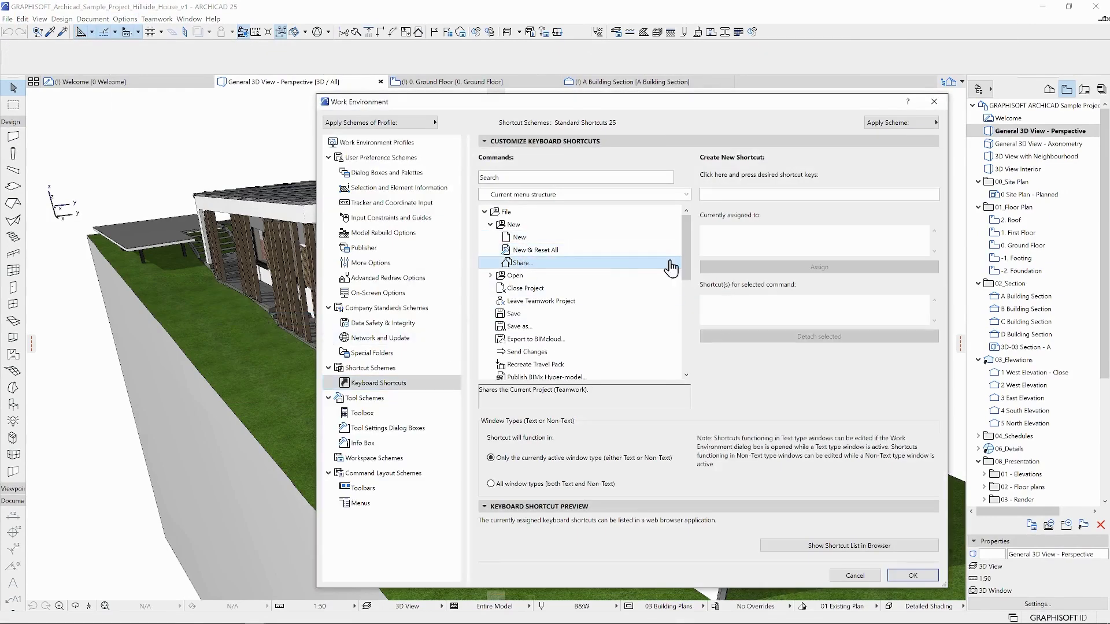
scroll(685, 263, down, 1)
drag(685, 263, 683, 319)
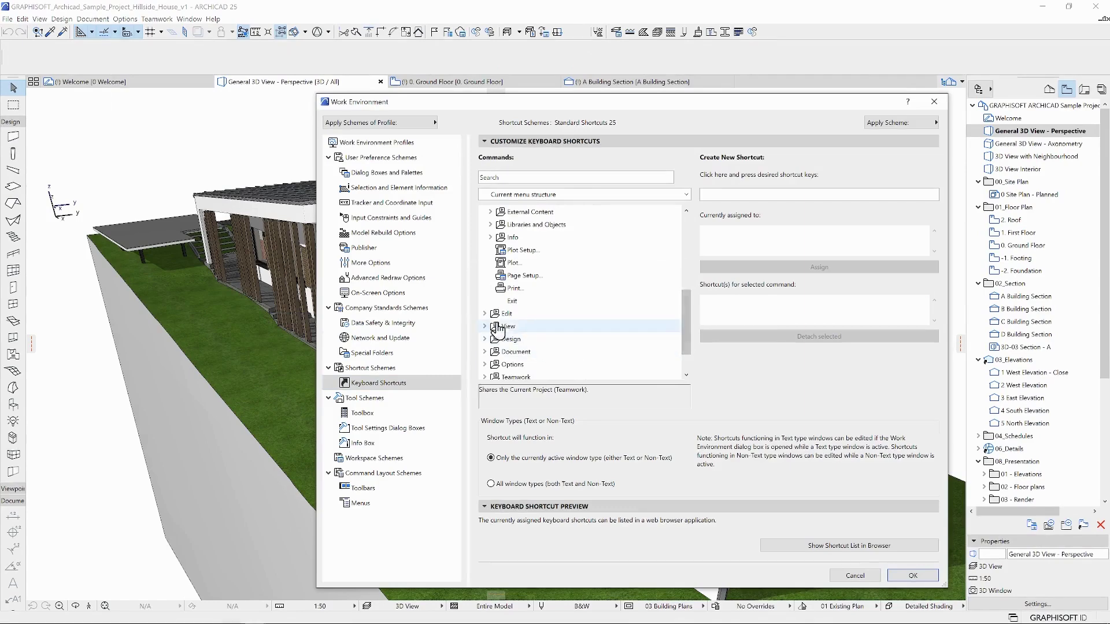
click(520, 224)
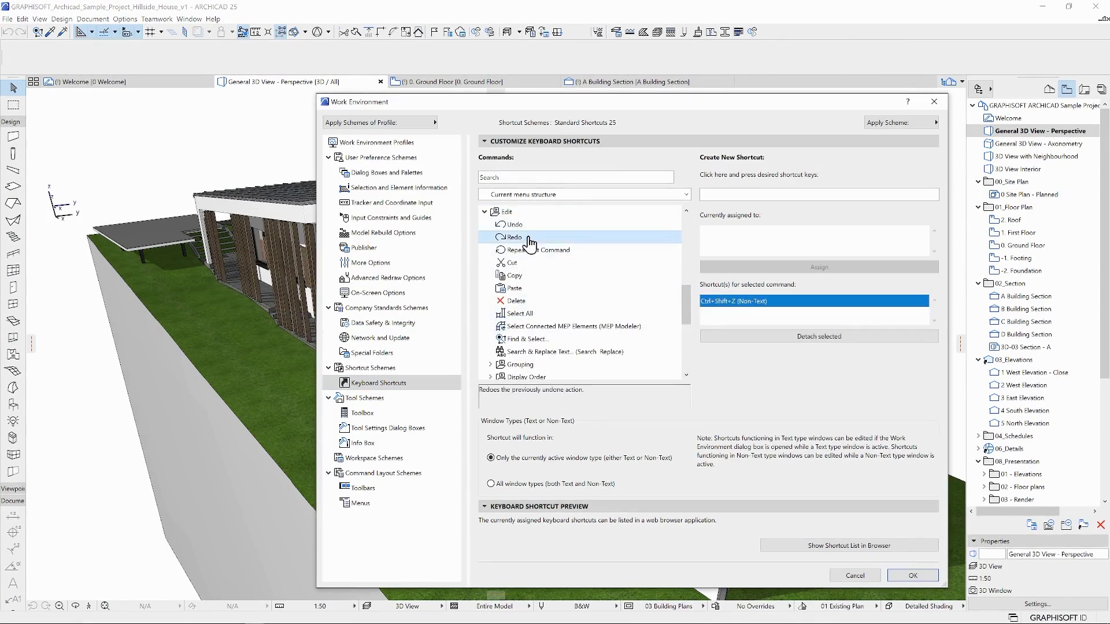
click(528, 251)
click(526, 276)
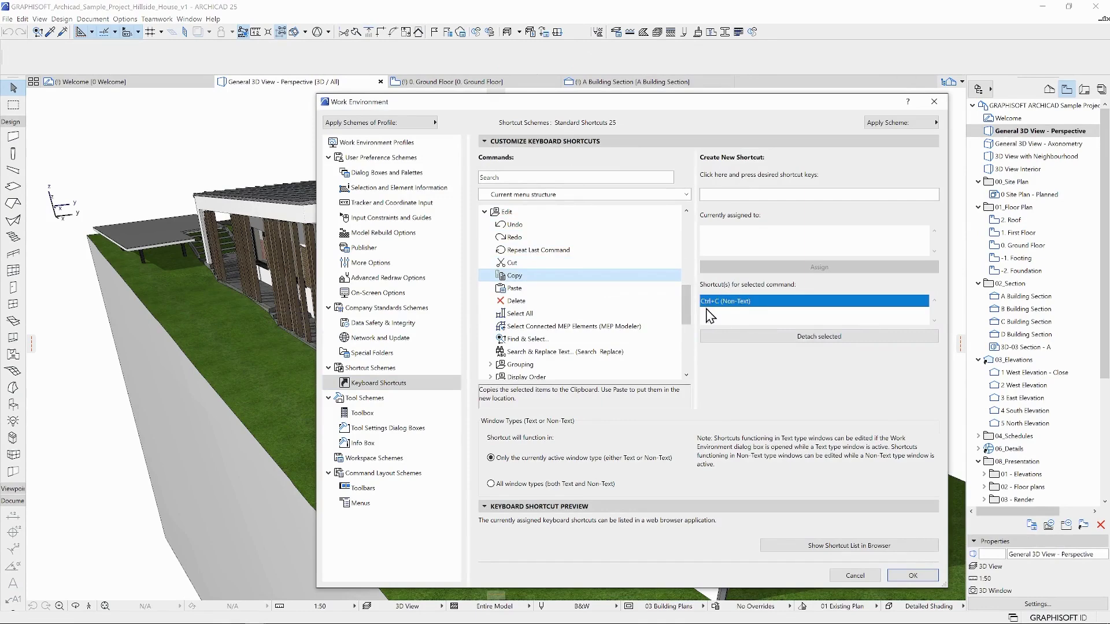